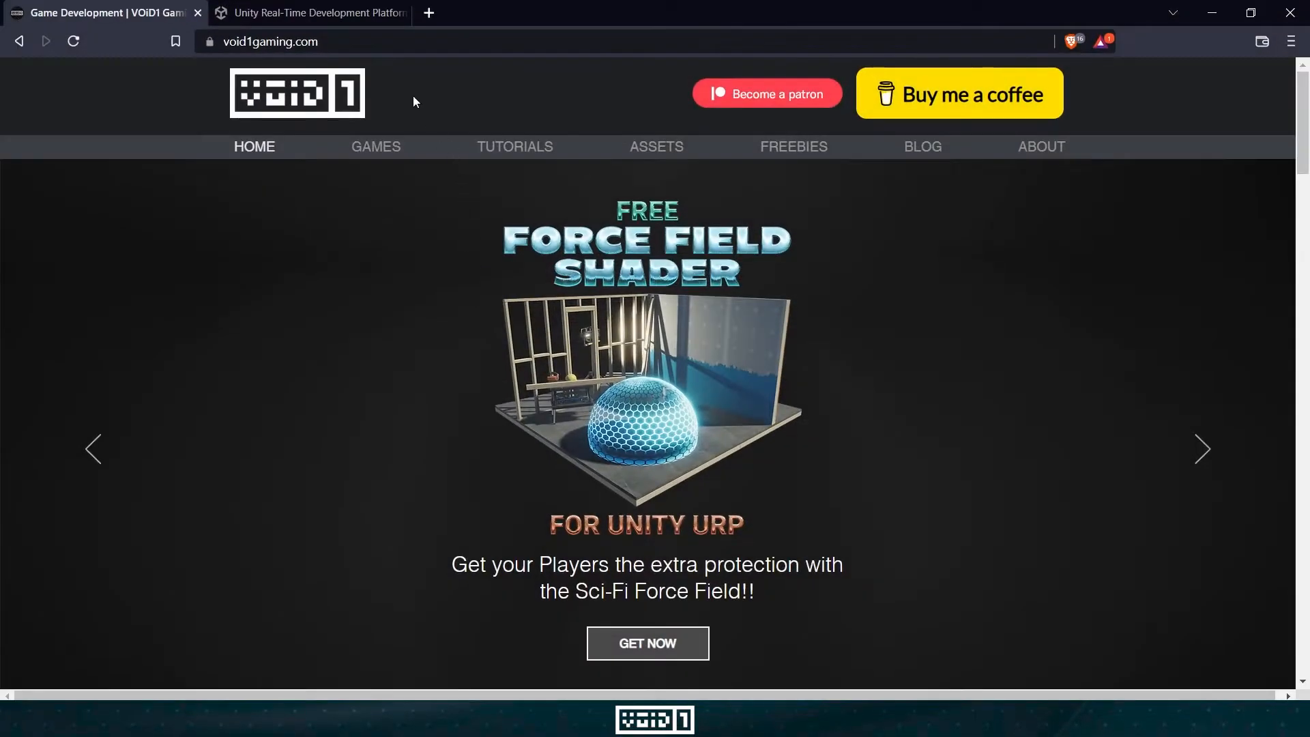
- Switch to the Unity website and open its plans and pricing page
click(311, 12)
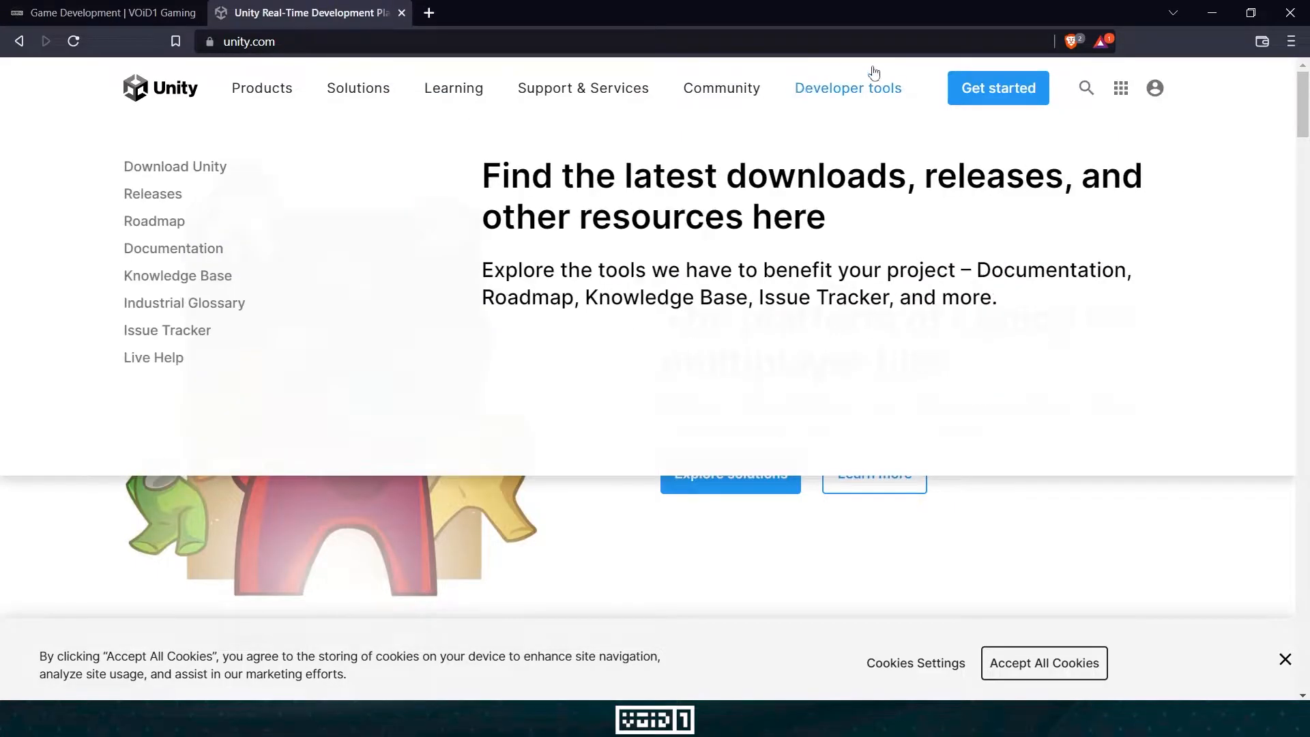
click(999, 88)
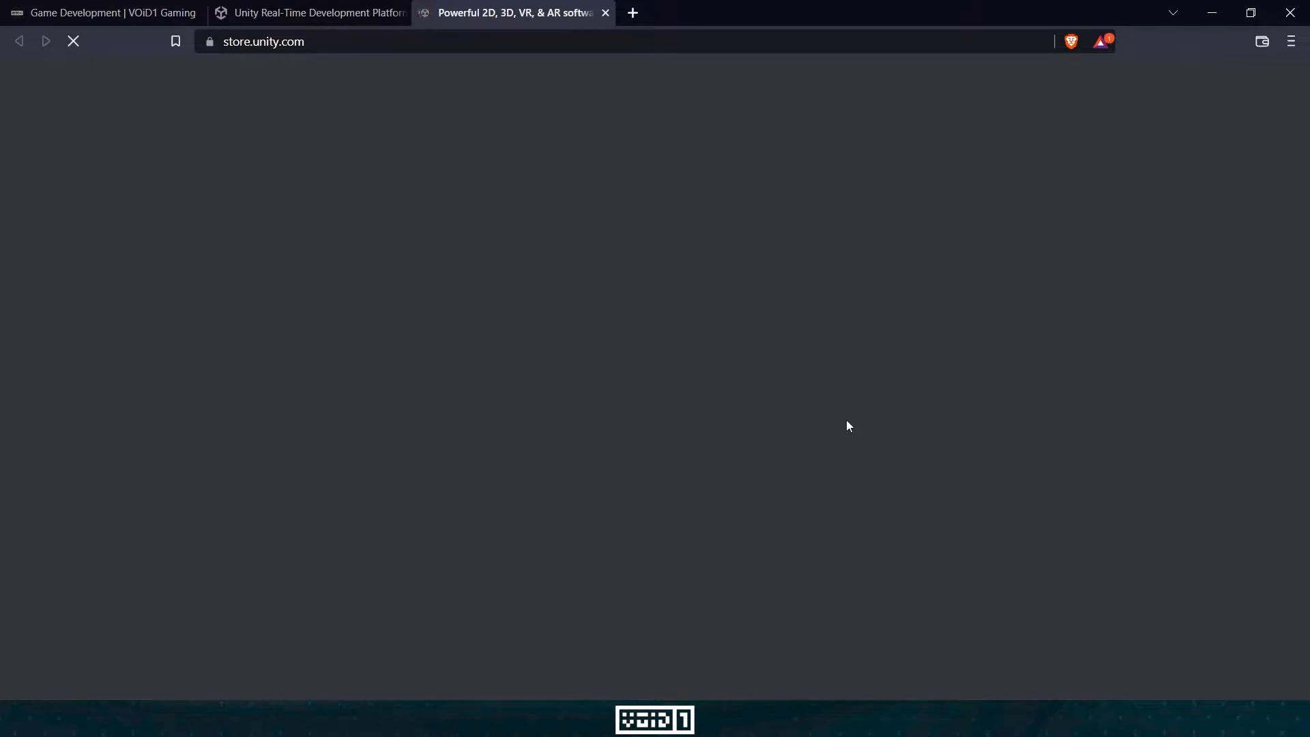
scroll(545, 487, down, 1)
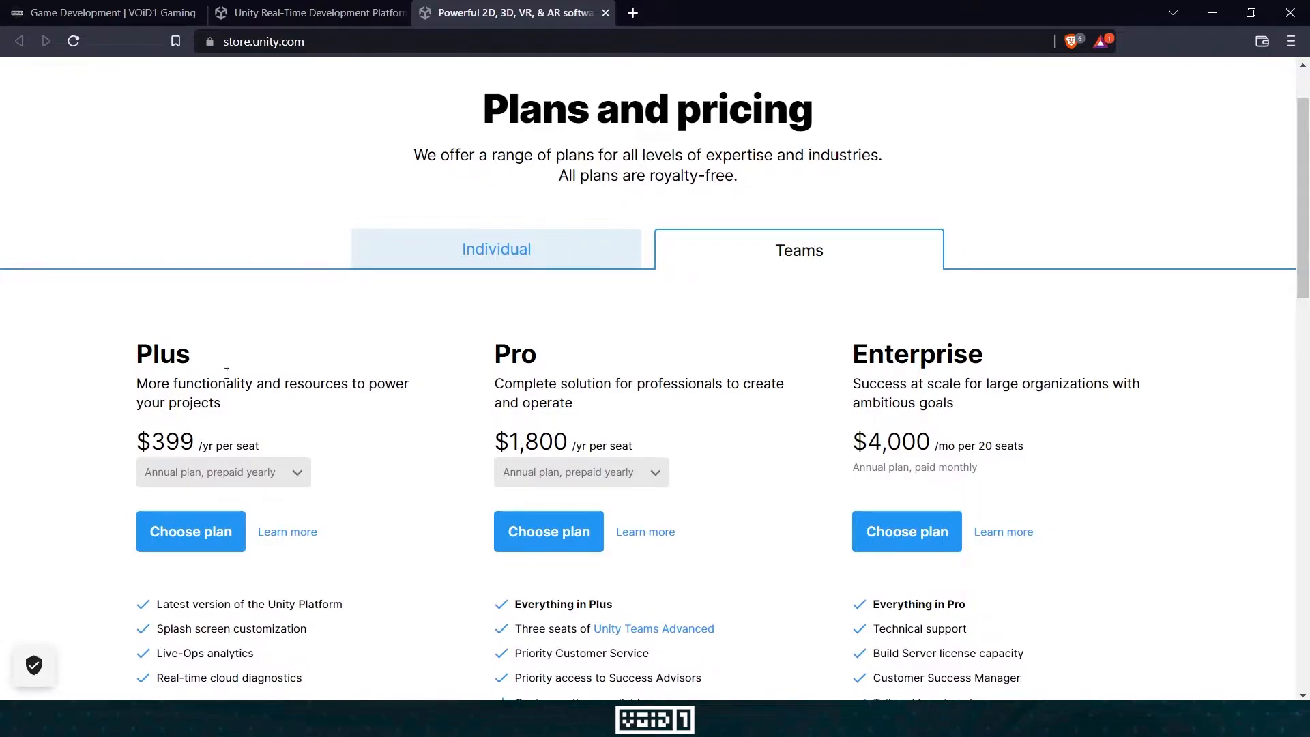
- Get started with the free Personal plan among the Individual plans and download the Unity Hub for Windows
click(513, 264)
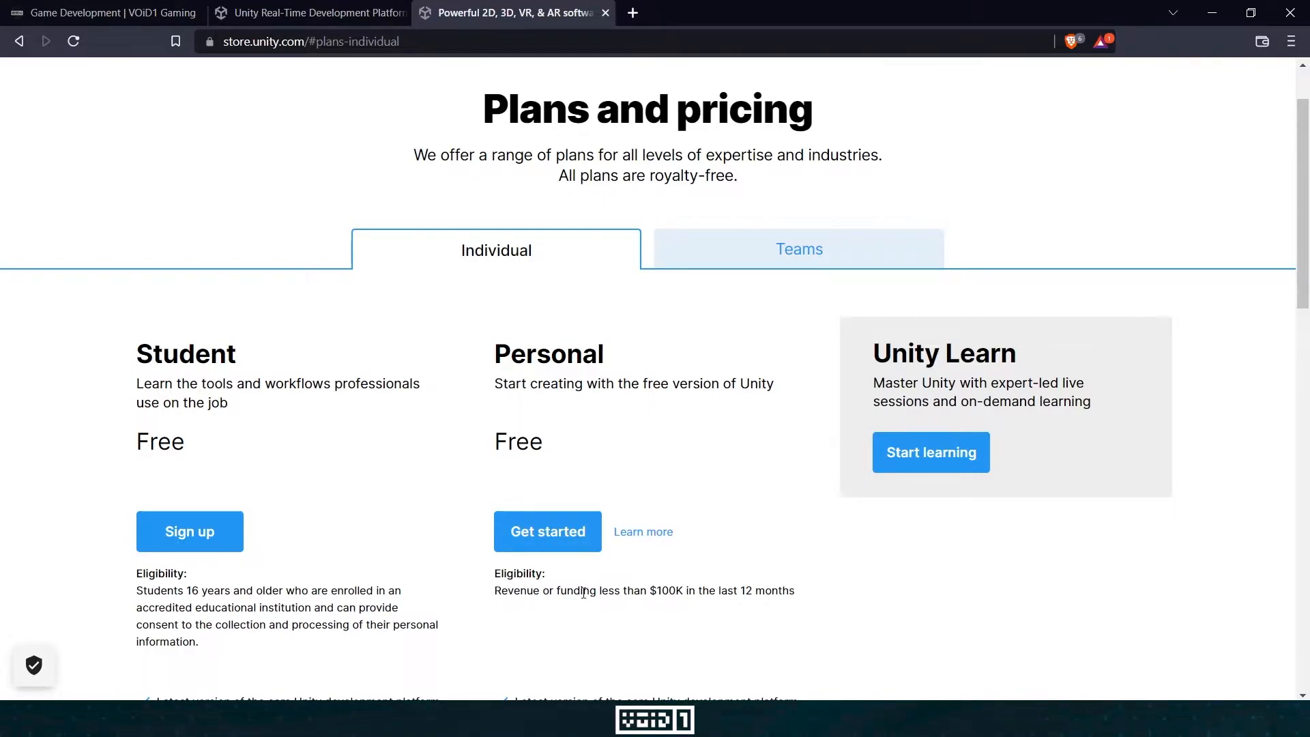
scroll(584, 594, down, 1)
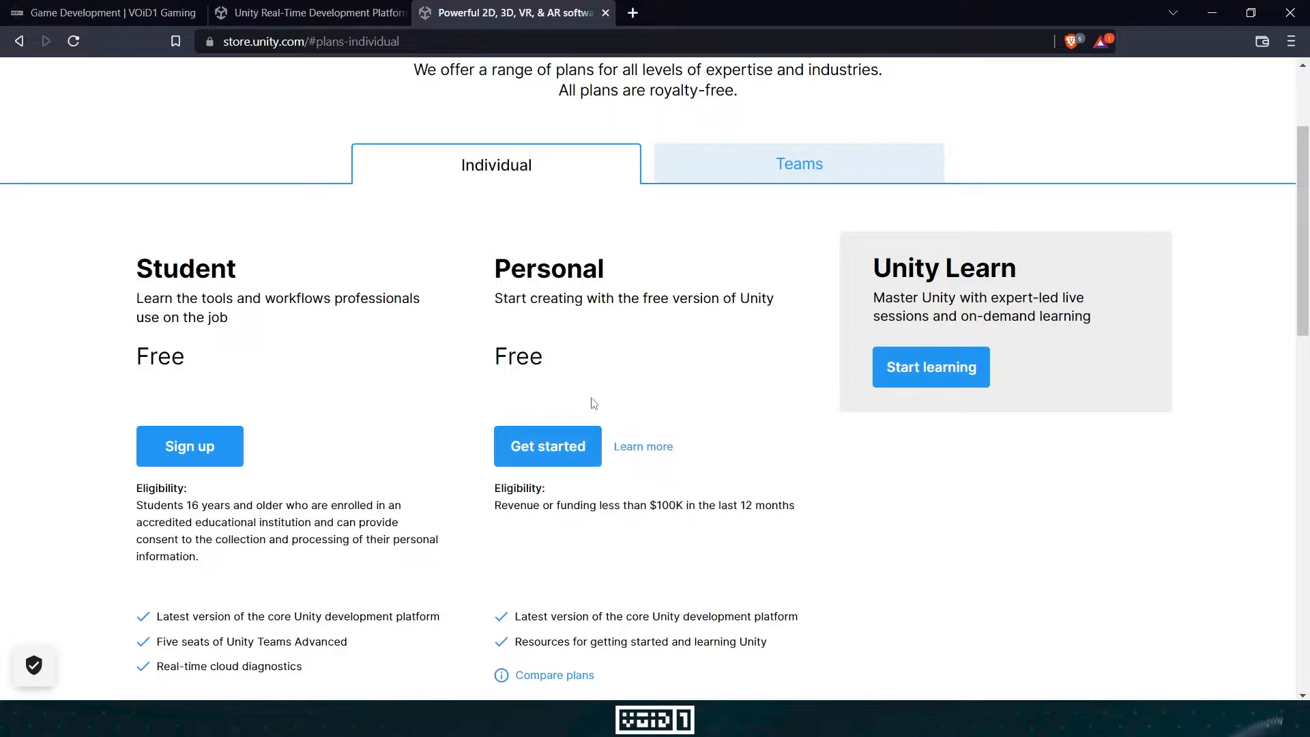
click(570, 457)
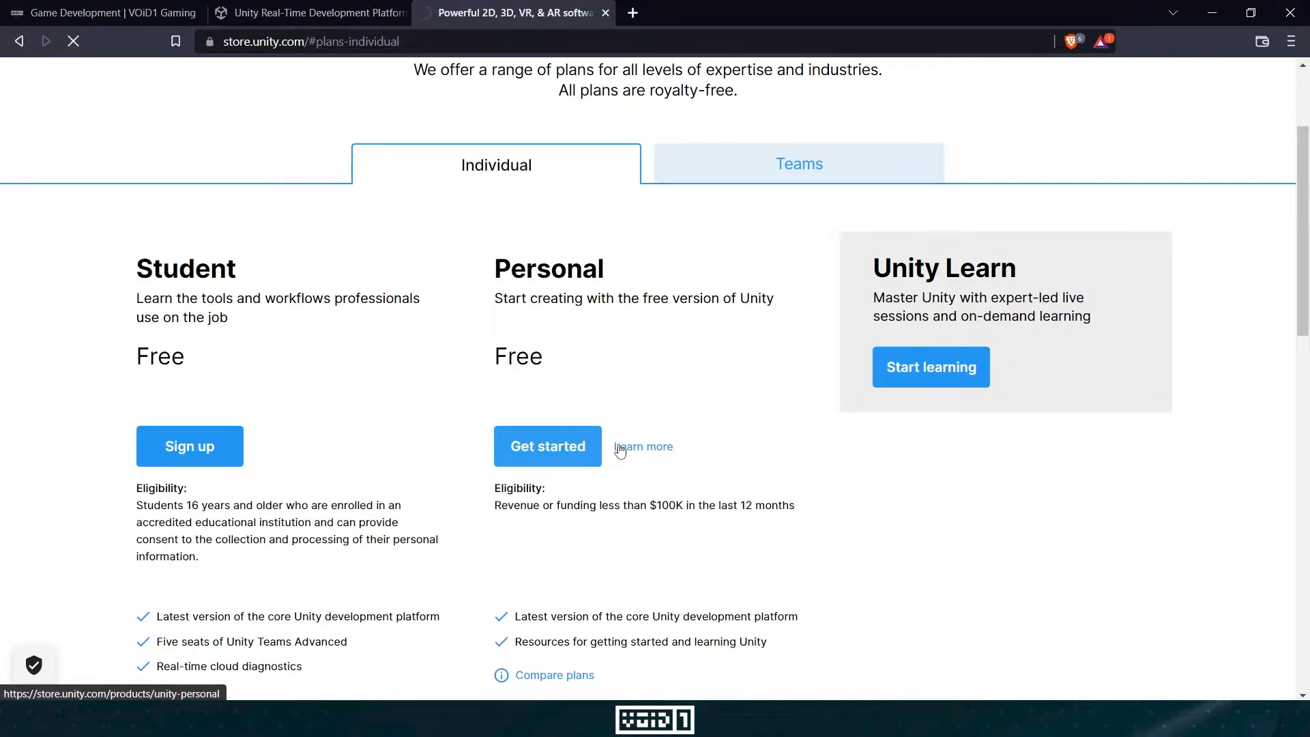
scroll(616, 450, down, 5)
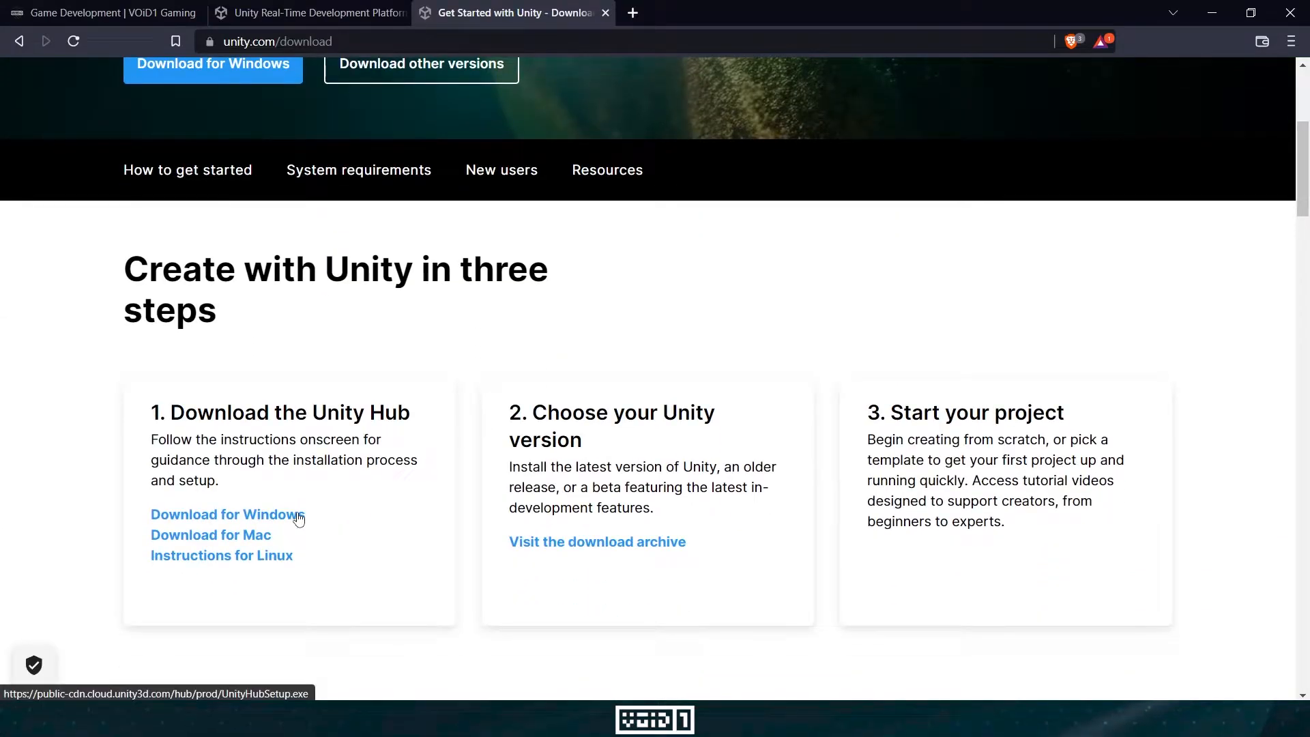
click(298, 516)
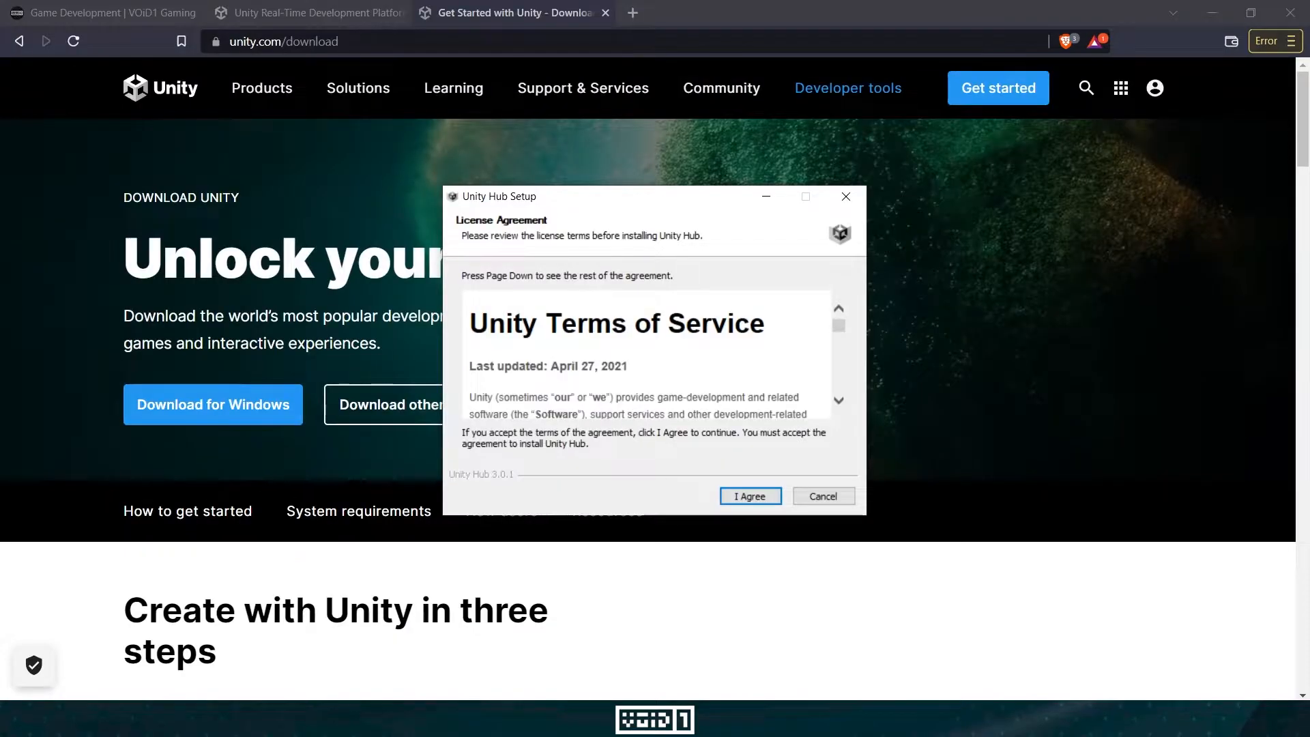
- Accept the license agreement, install Unity Hub in C:\Program Files\Unity Hub, and skip the initial editor installation
click(749, 494)
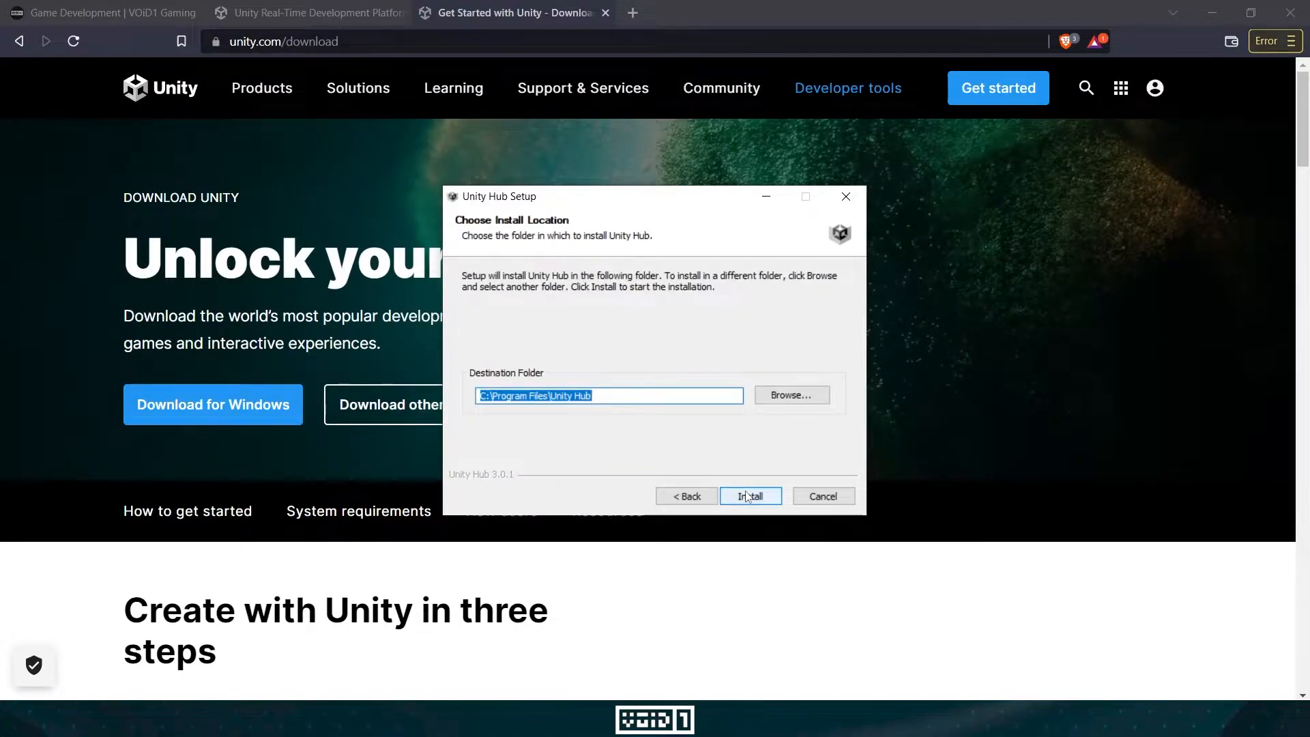
click(748, 496)
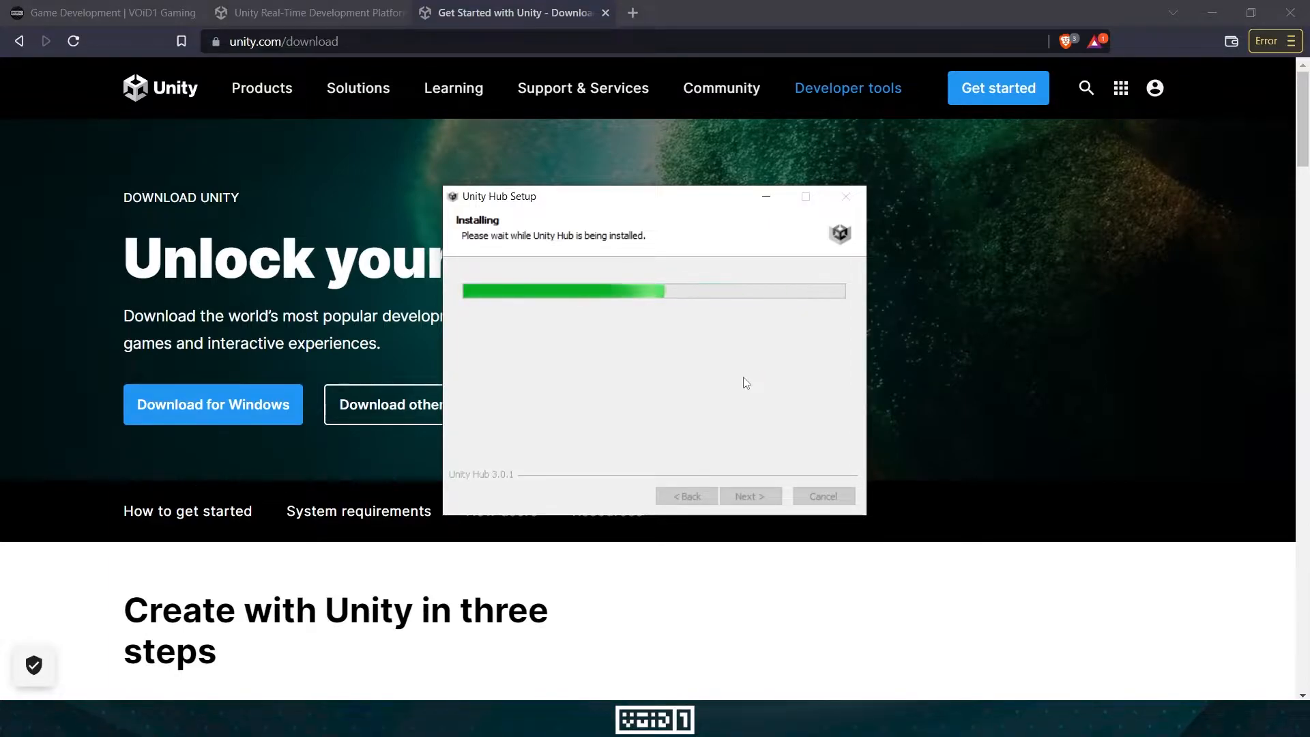
click(735, 494)
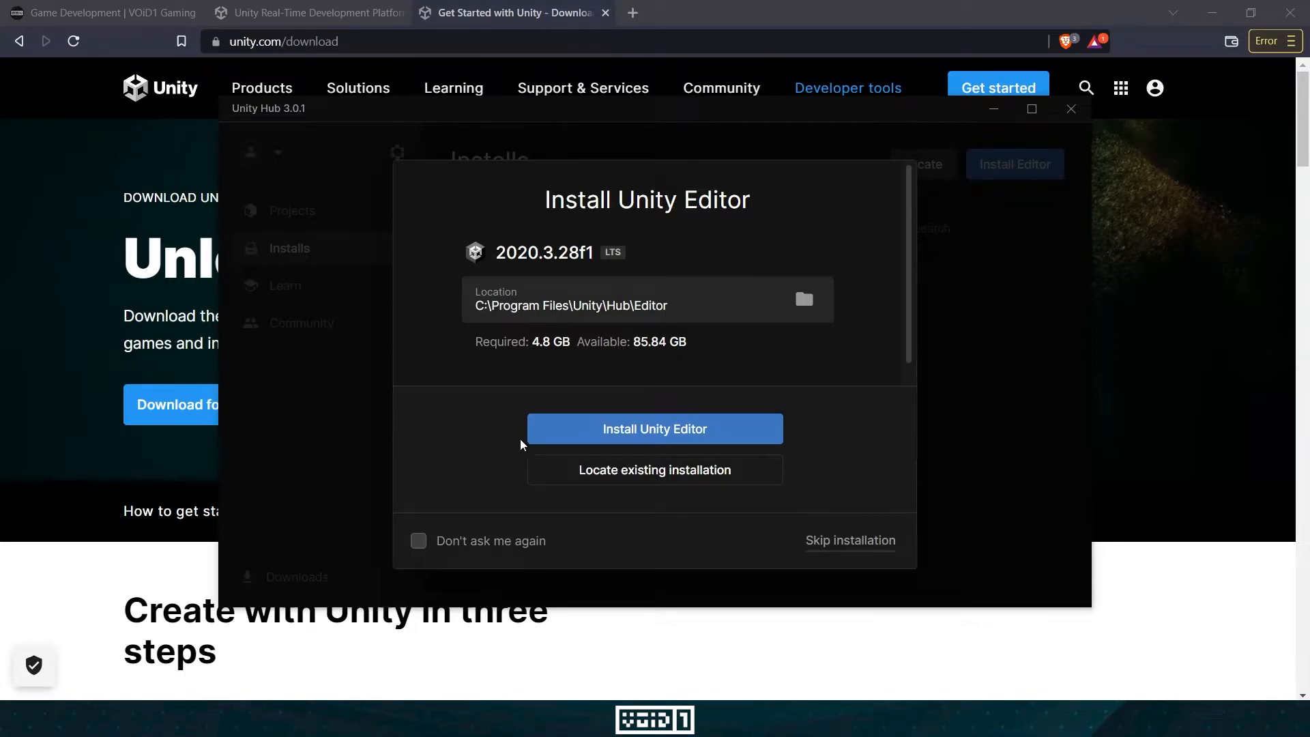
click(854, 541)
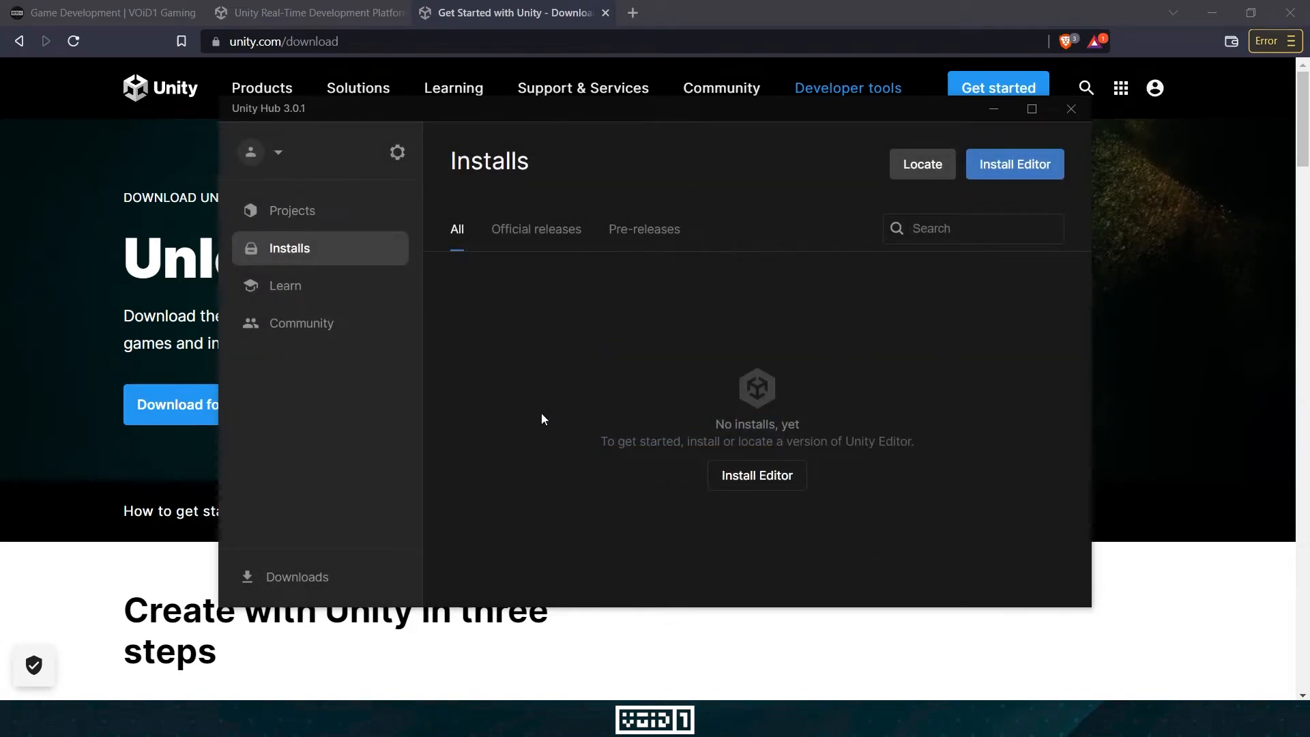
- Look through the Projects and Installs pages of Unity Hub and browse the featured tutorials and projects under Learn
click(300, 221)
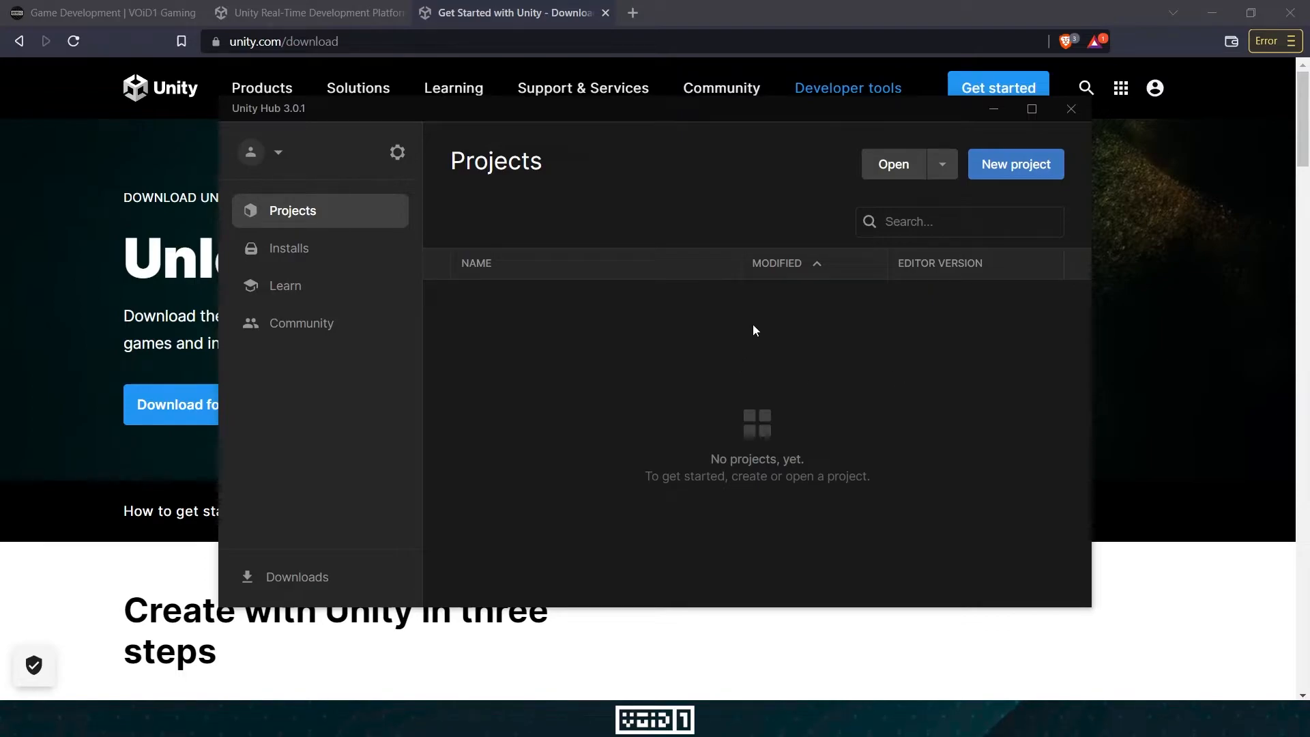
click(295, 251)
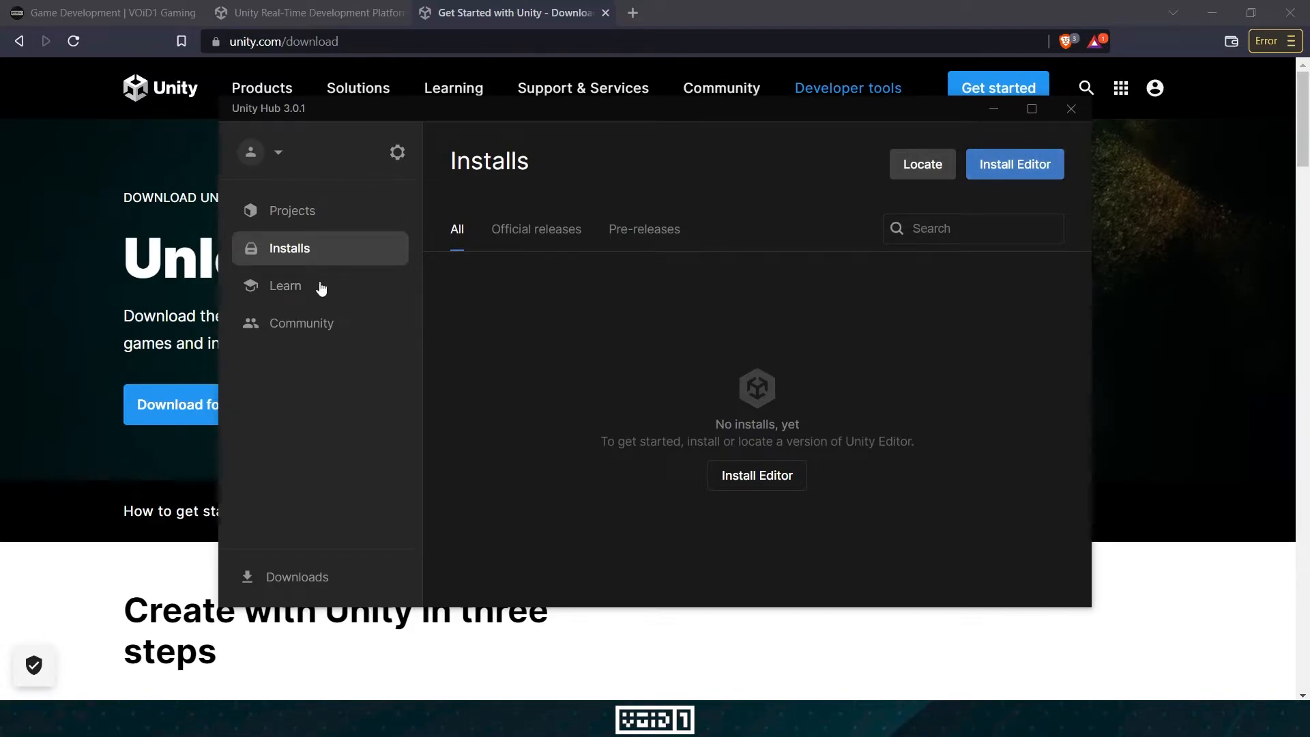
click(263, 286)
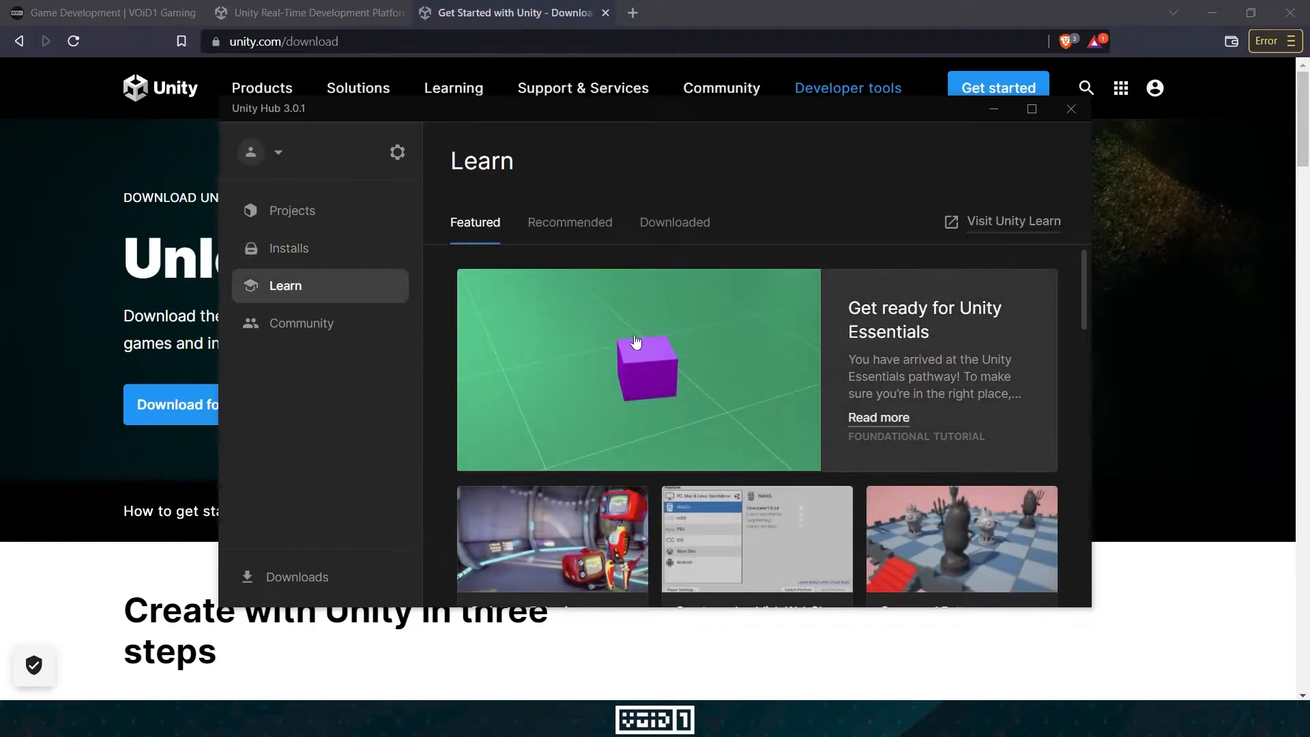
scroll(632, 348, down, 3)
scroll(637, 350, down, 4)
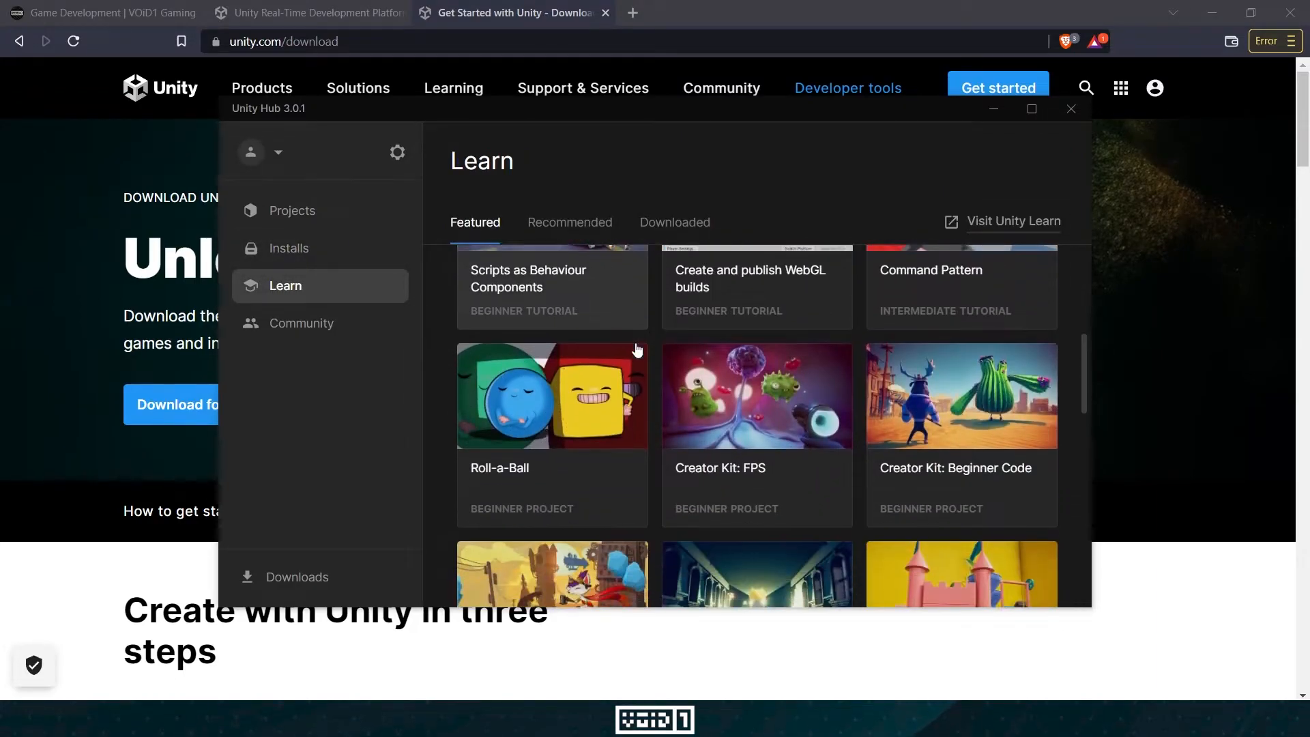
scroll(637, 351, down, 2)
scroll(636, 352, down, 6)
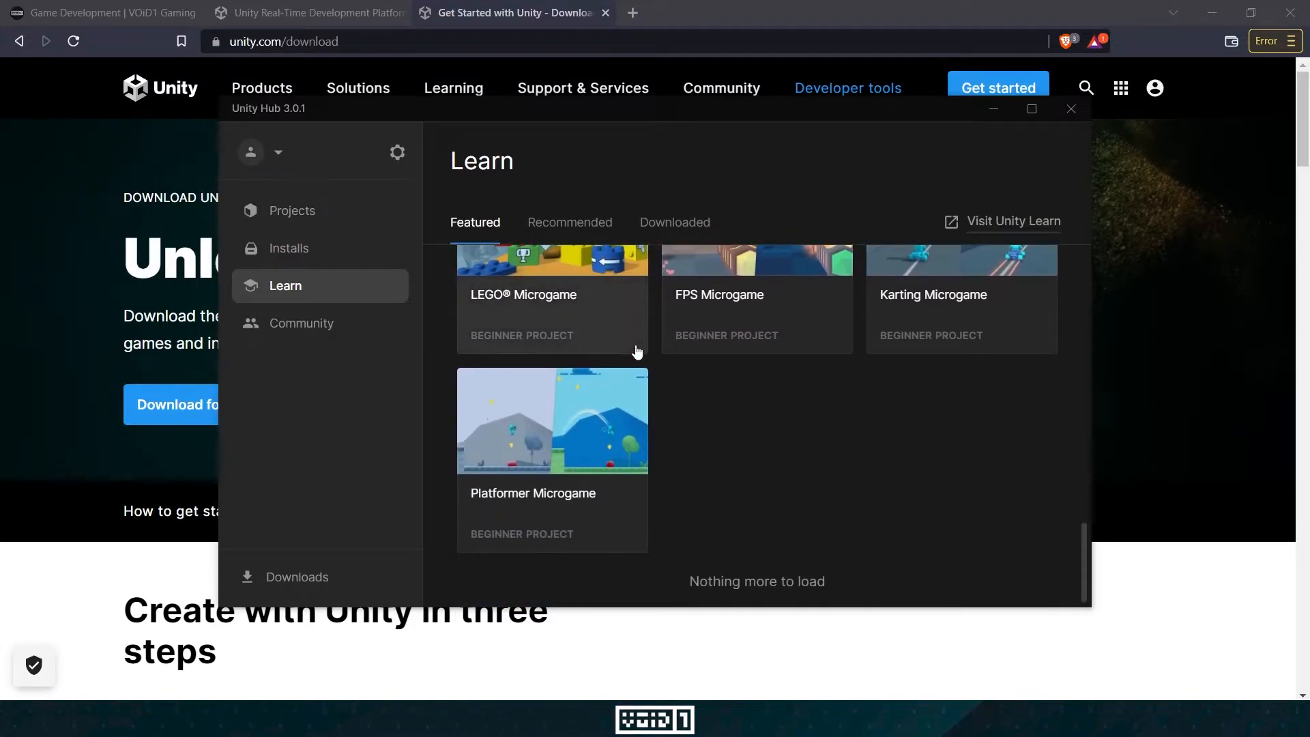
scroll(636, 351, up, 3)
scroll(636, 351, up, 6)
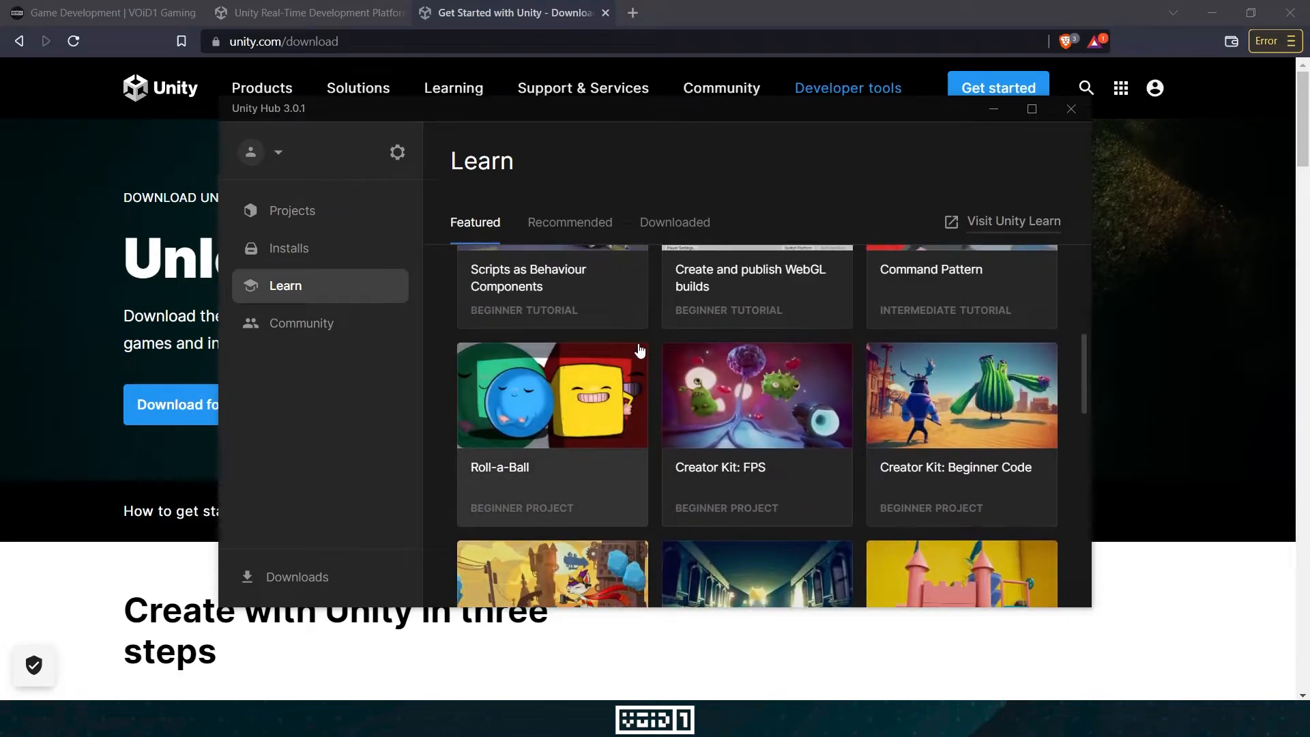
scroll(637, 350, up, 4)
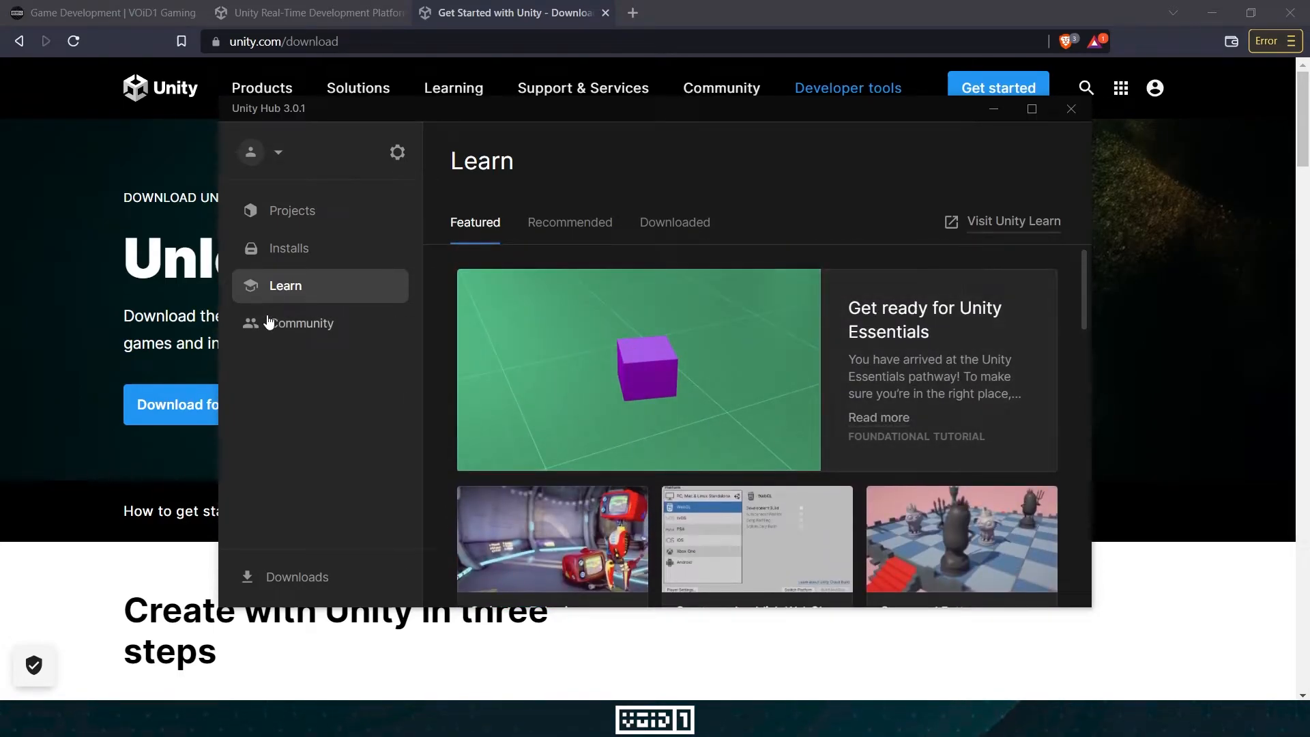
- Browse the Community resources in Unity Hub, from Unity Blog down to Unity Pulse
click(269, 322)
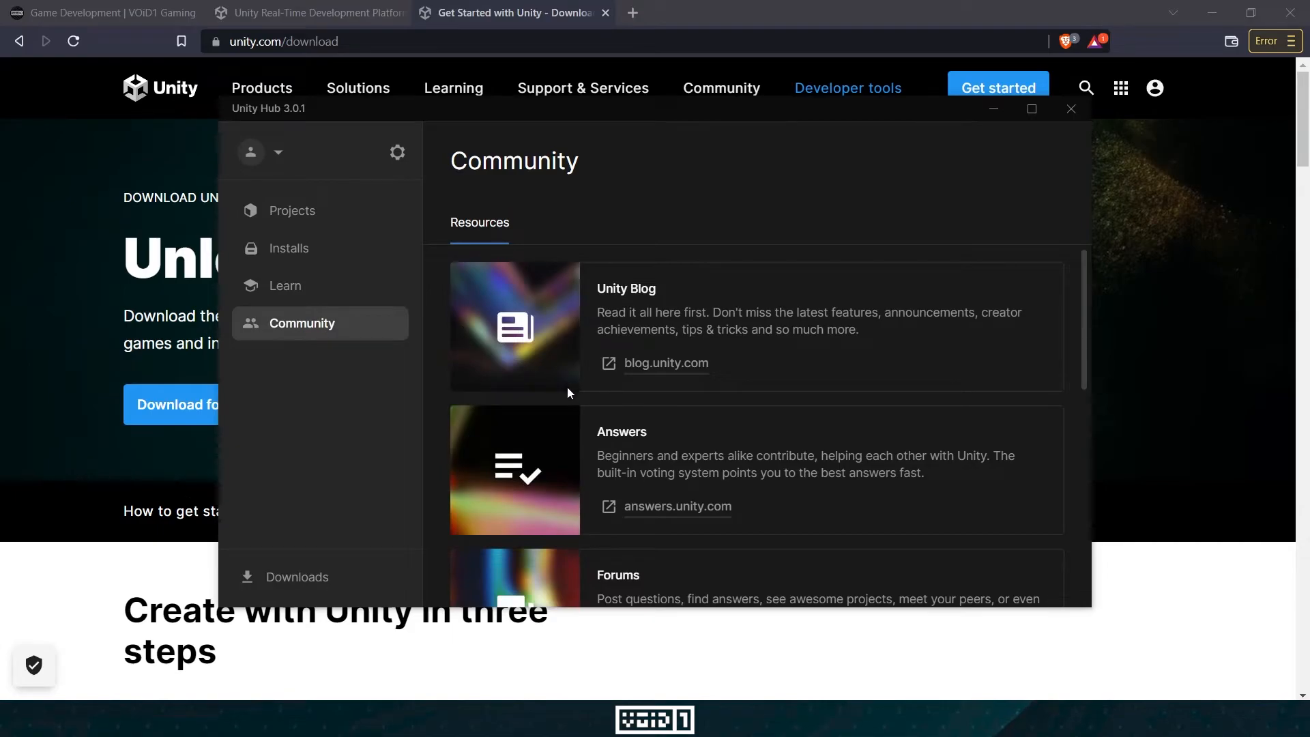
scroll(600, 380, down, 2)
scroll(604, 385, down, 4)
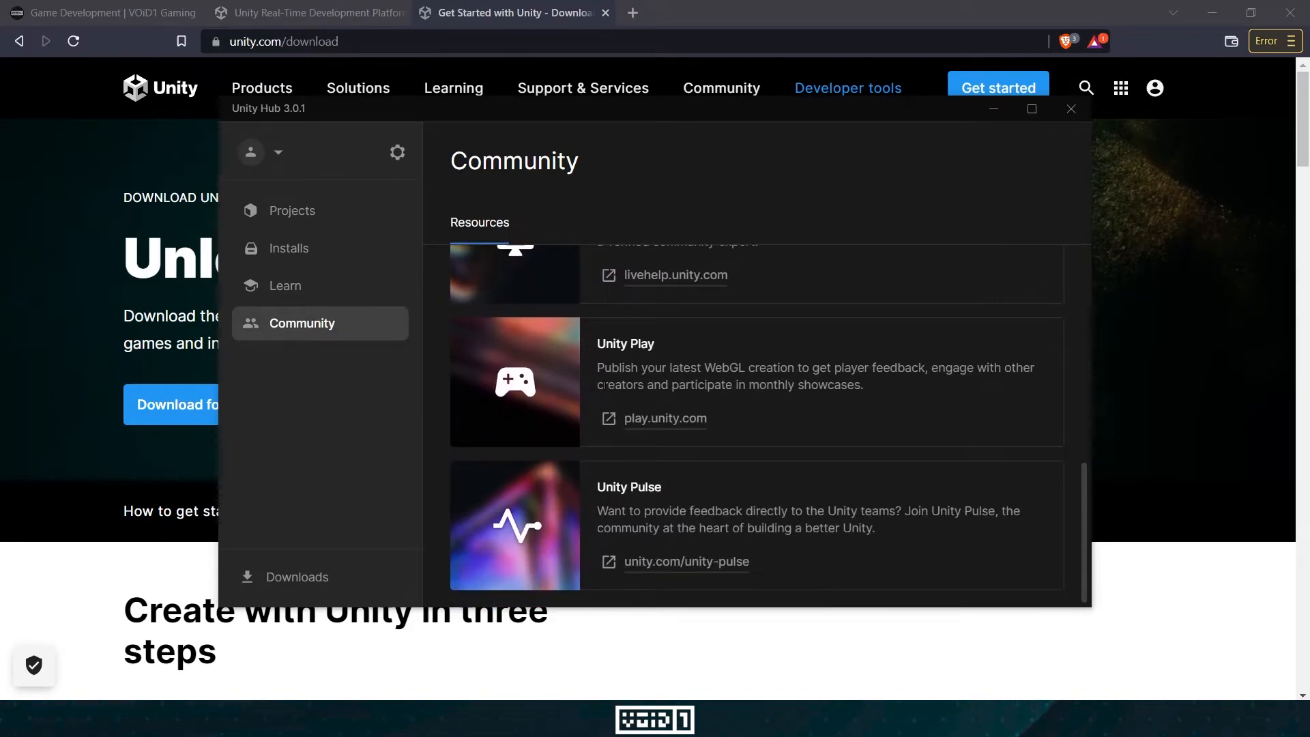
scroll(605, 385, up, 6)
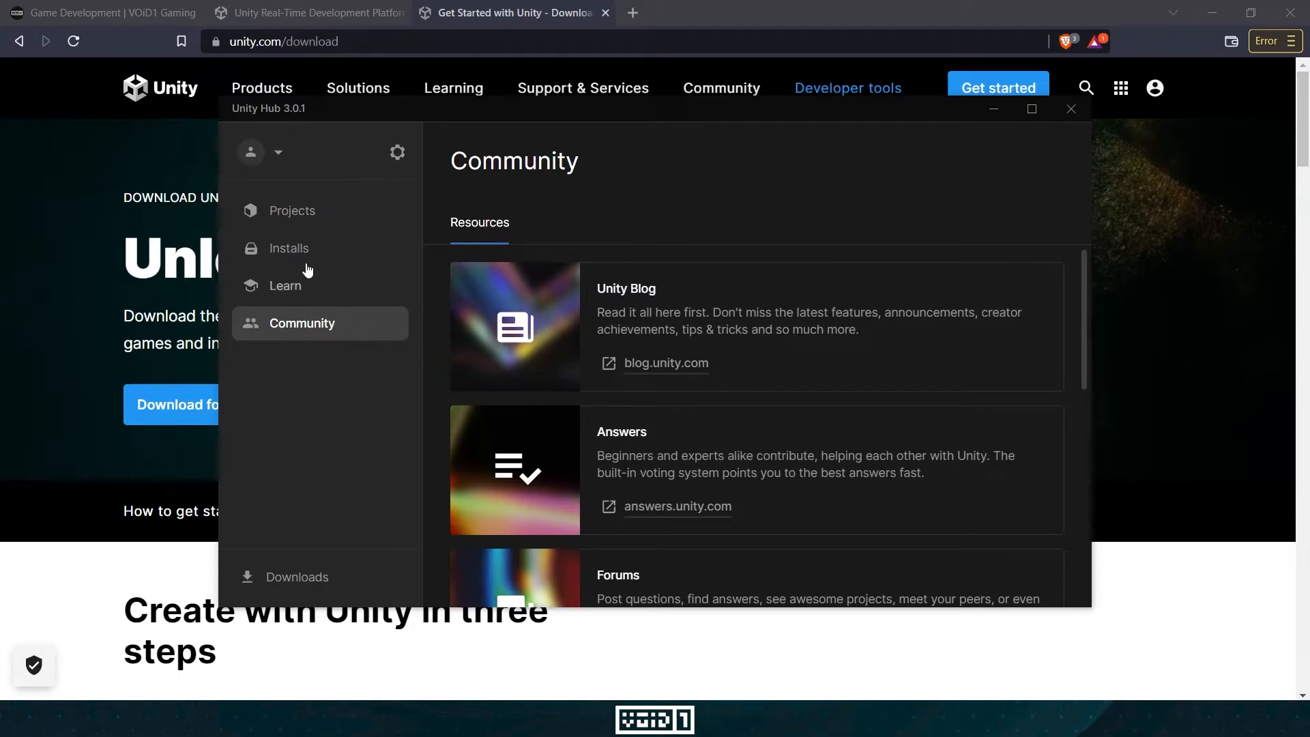
- Install the recommended Unity Editor 2020.3.28f1 LTS from the official releases, keeping the preselected Documentation module
click(300, 250)
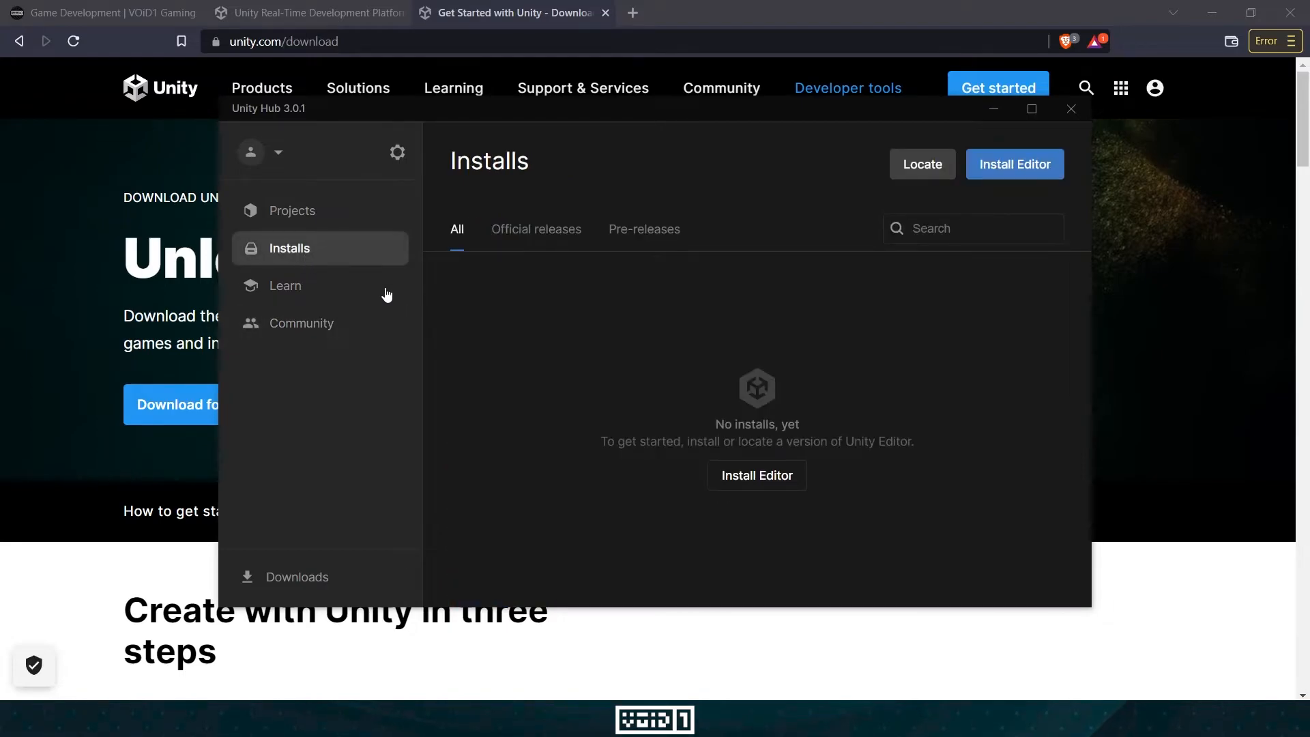
click(1022, 176)
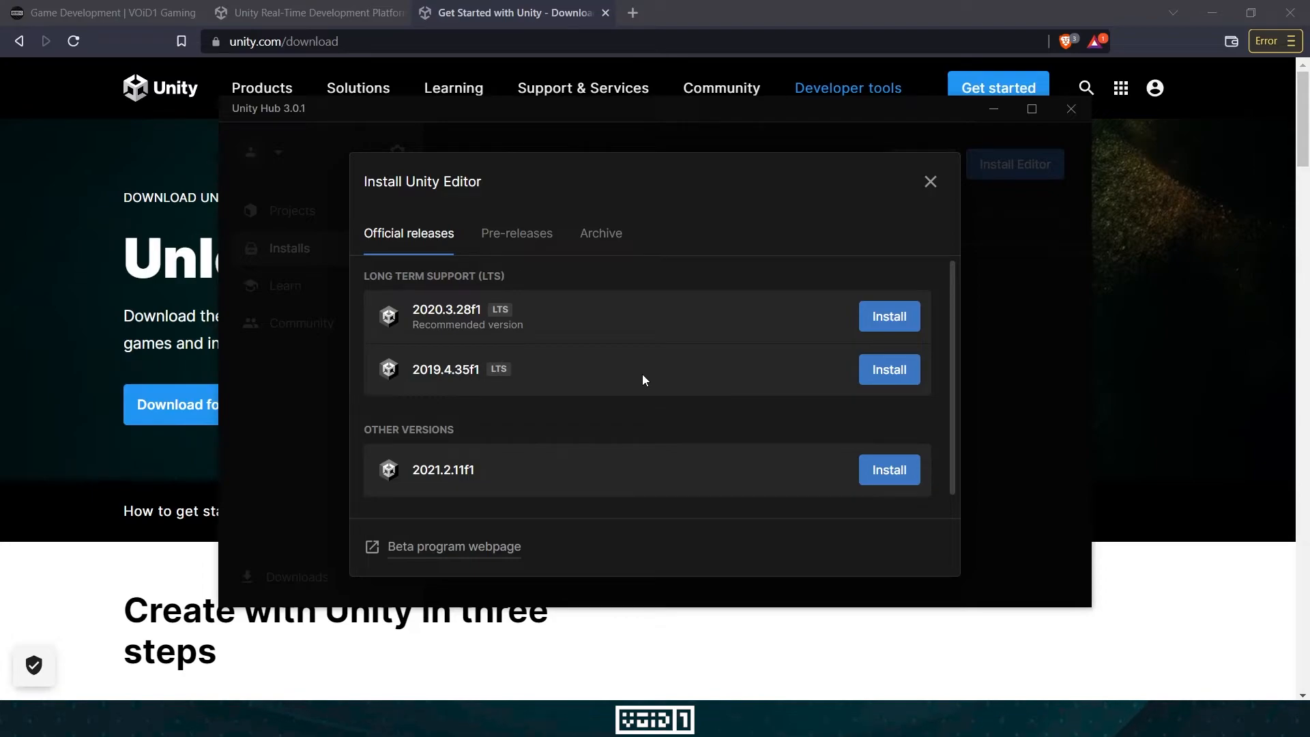
scroll(644, 374, down, 1)
scroll(641, 377, up, 1)
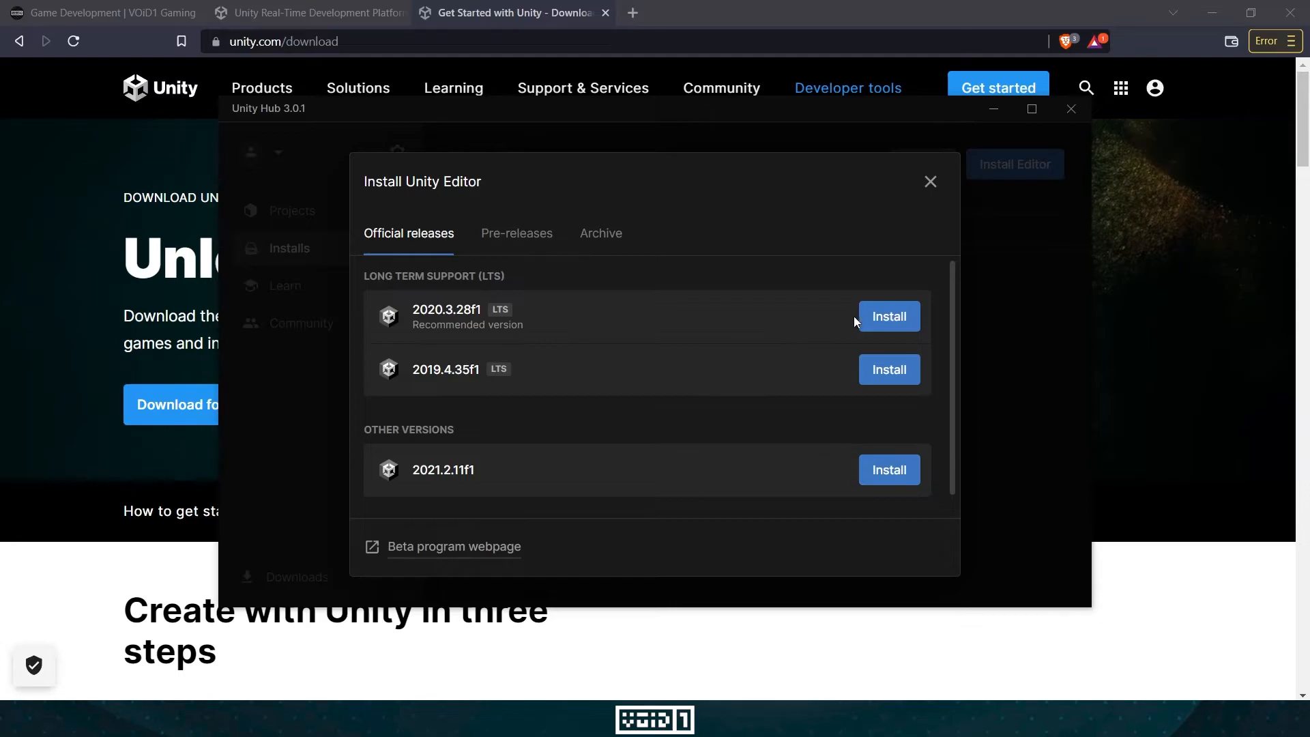
click(877, 318)
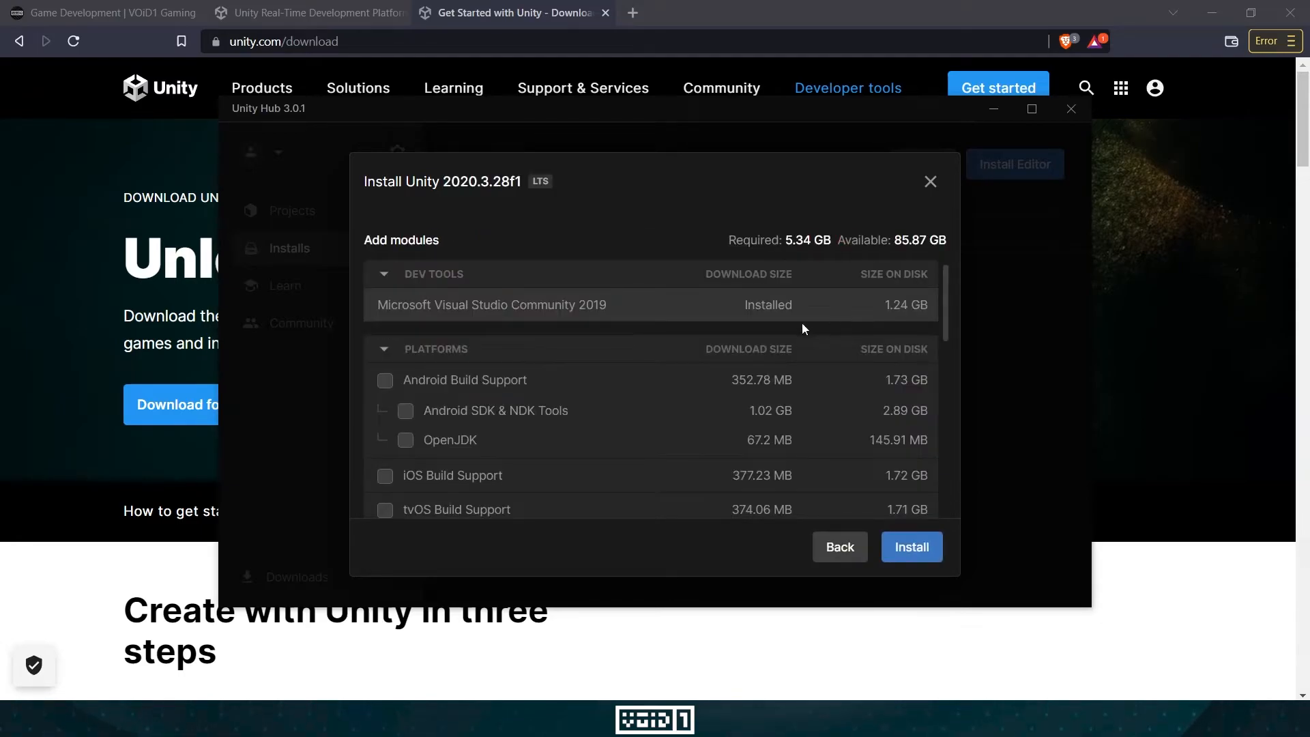
scroll(645, 343, down, 10)
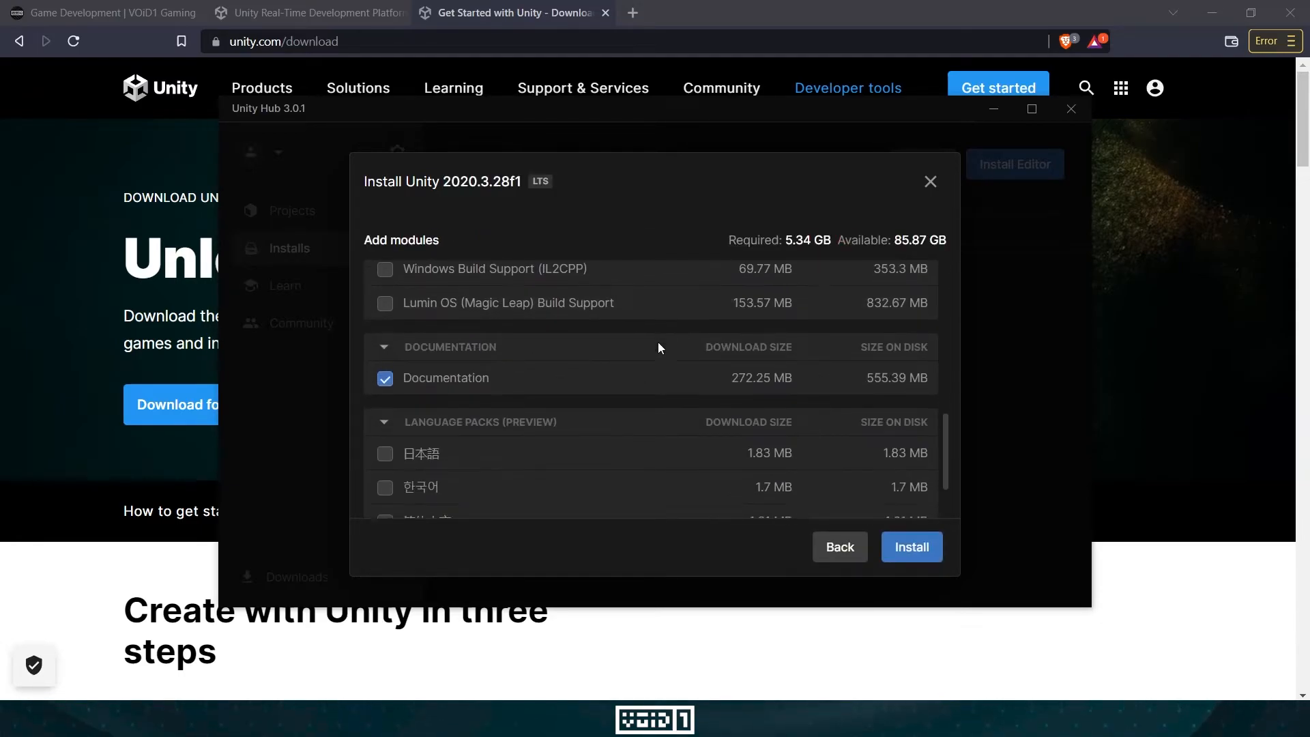
scroll(644, 362, up, 10)
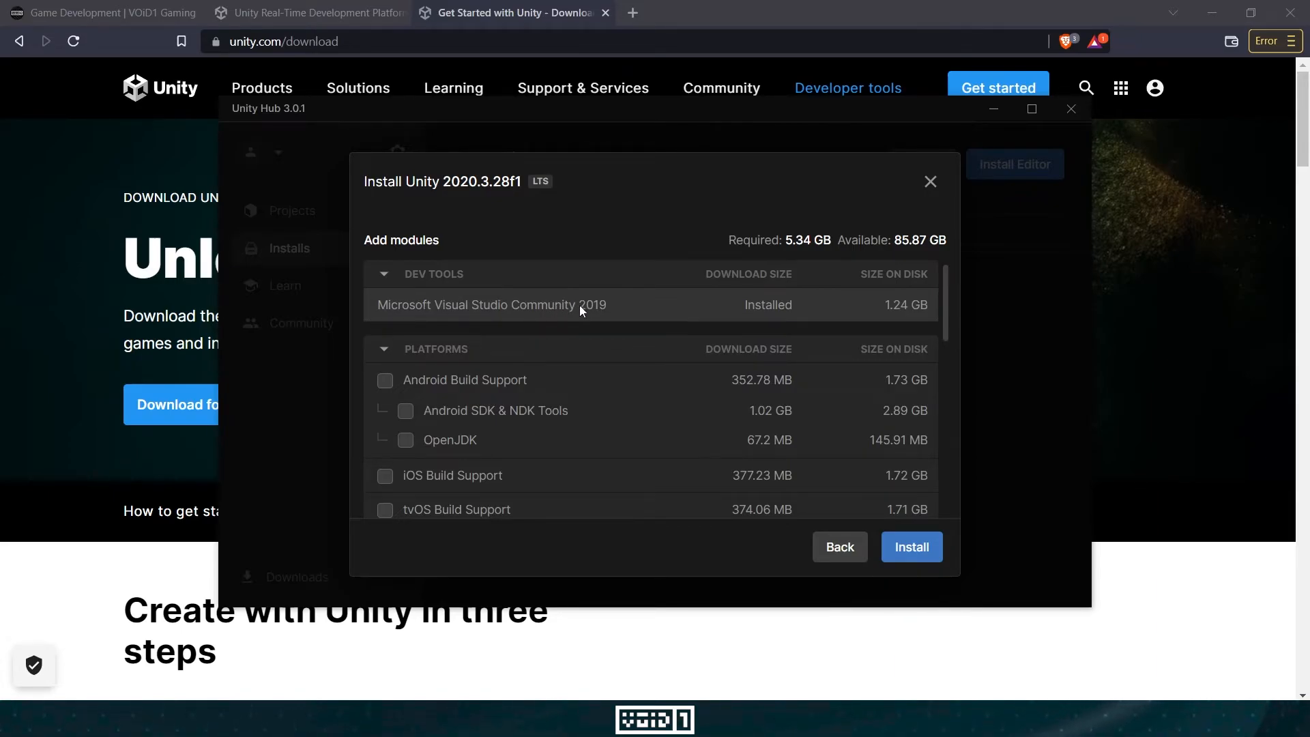
click(929, 552)
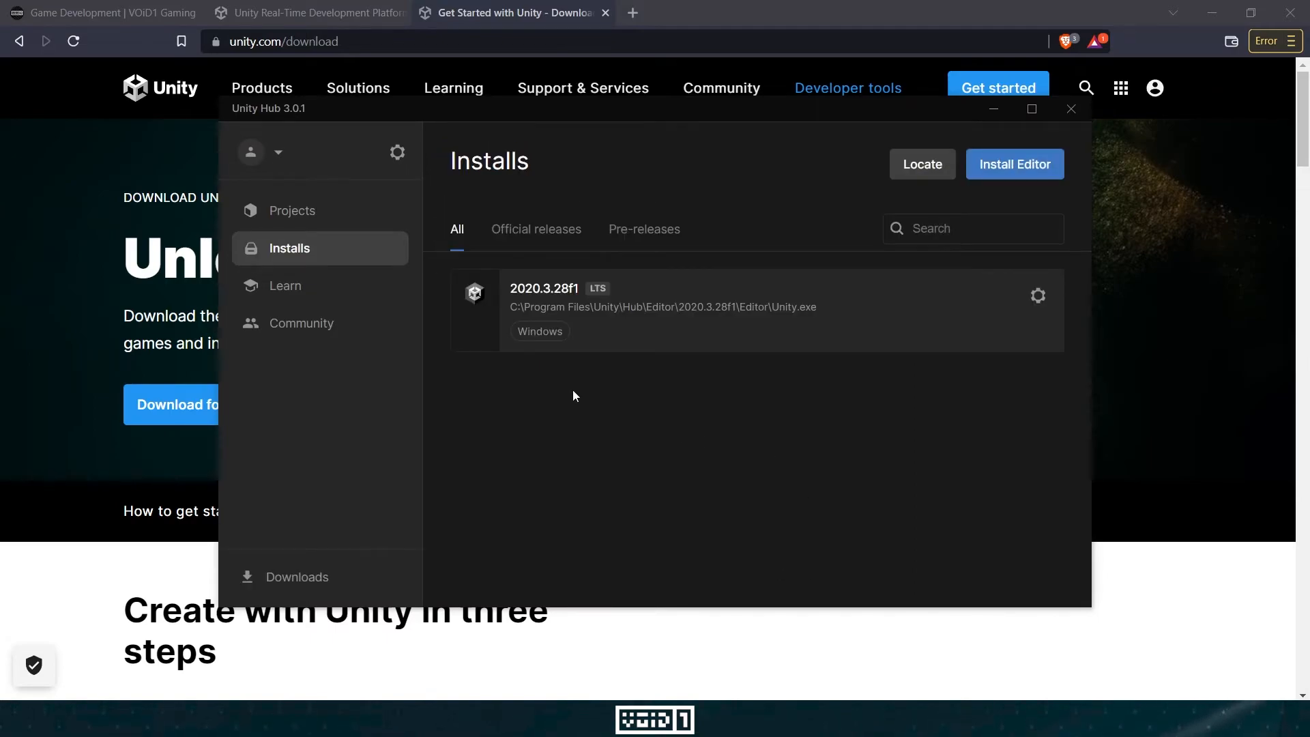
- Start a new Unity project with editor version 2020.3.28f1 and show only the Learning templates
click(304, 217)
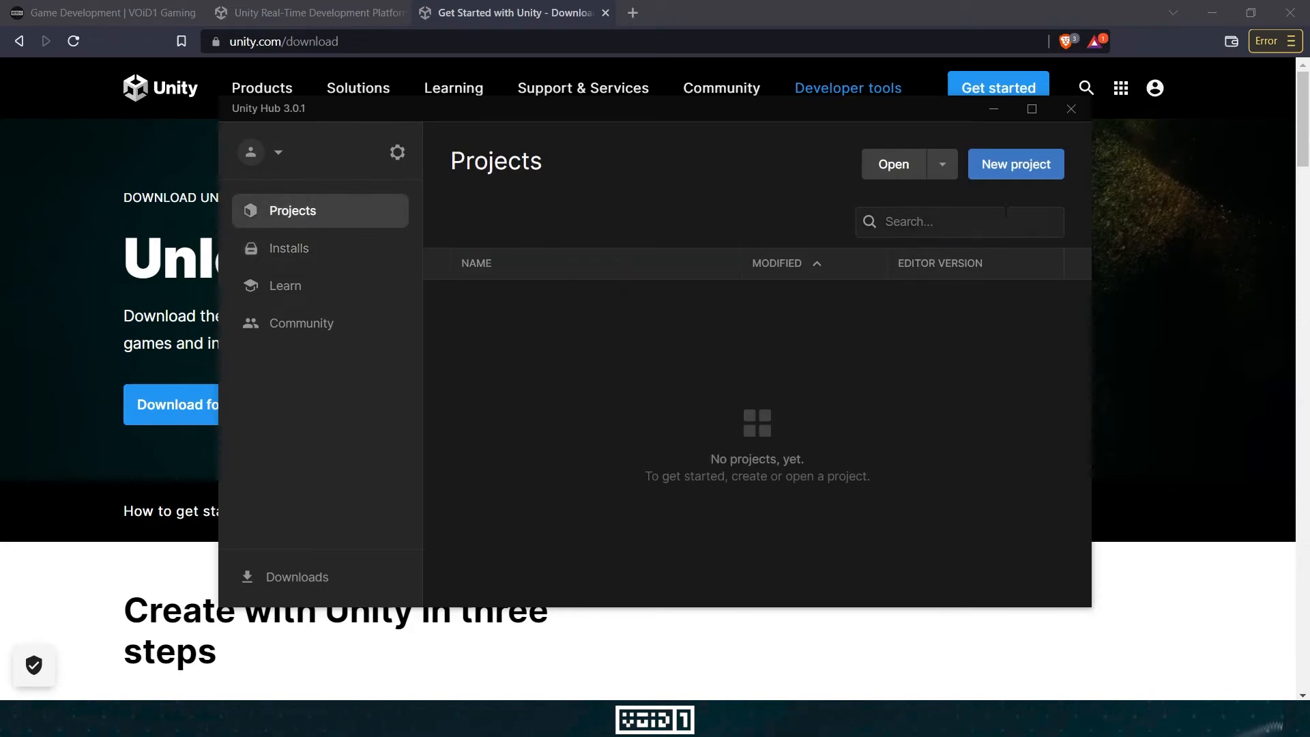
click(1015, 168)
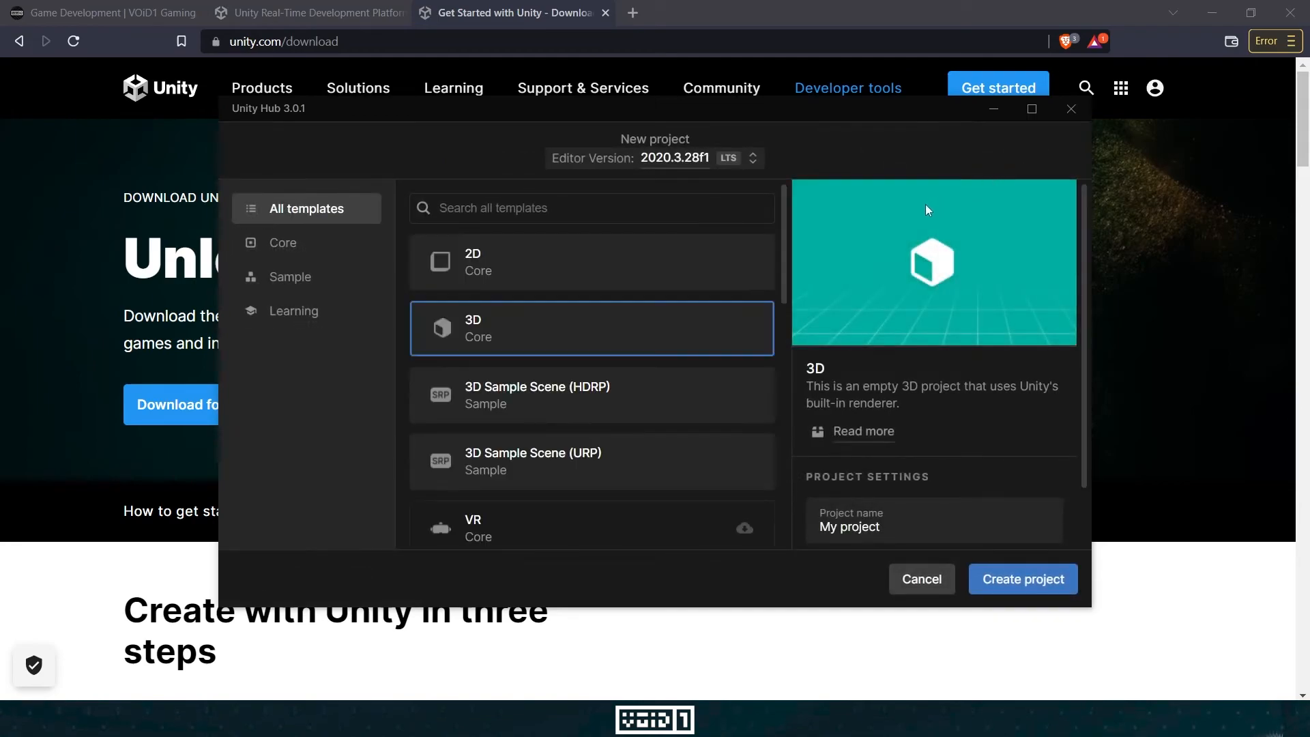
click(295, 315)
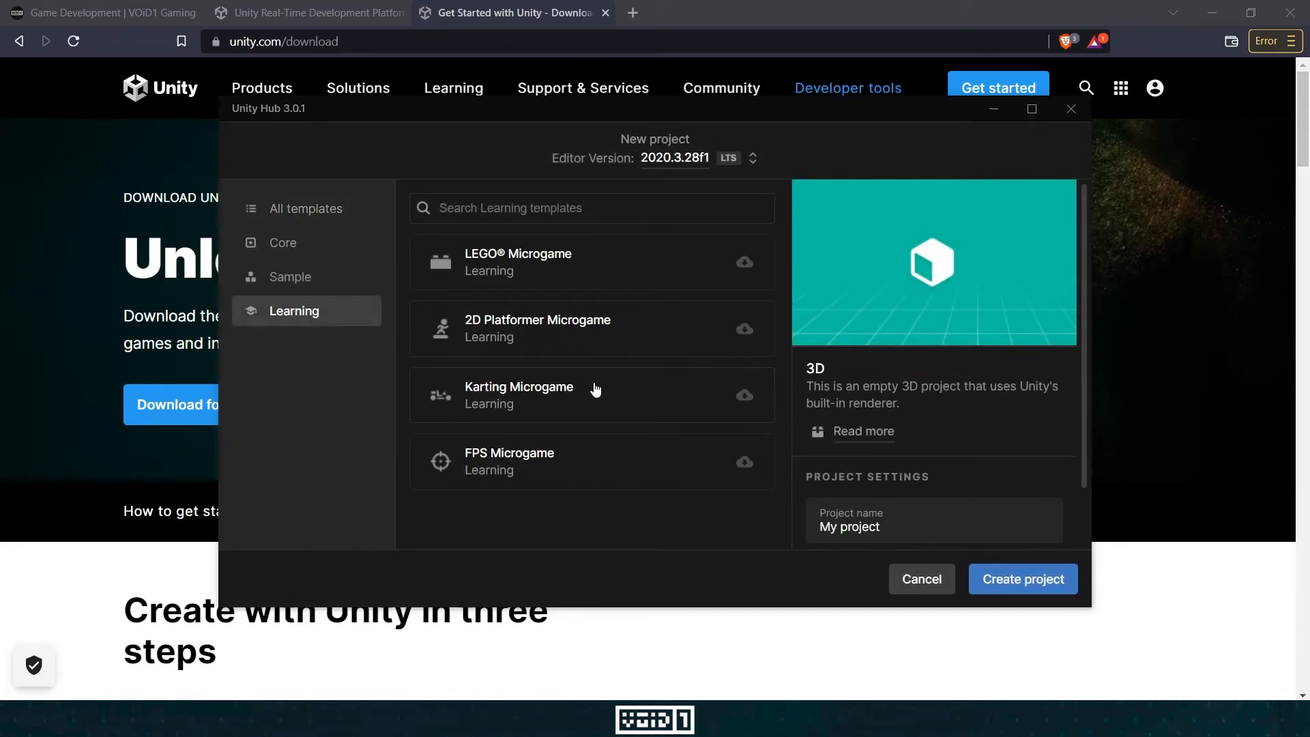